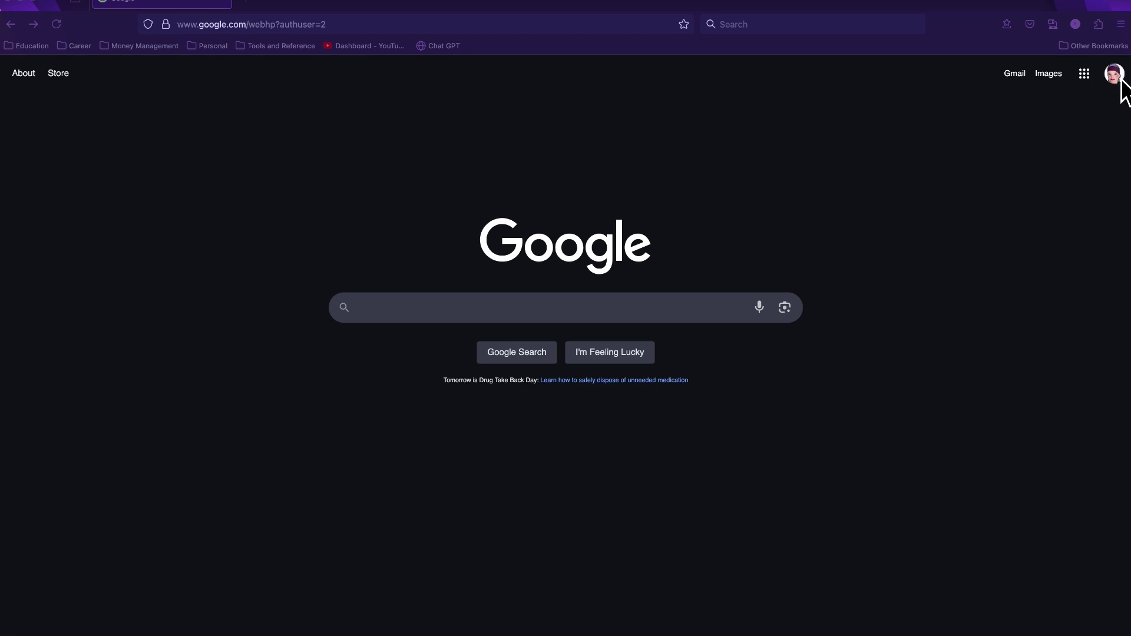
- Examine the Google account profile and the other signed-in accounts, collapsing and expanding the account list, and close the account overview
click(1124, 84)
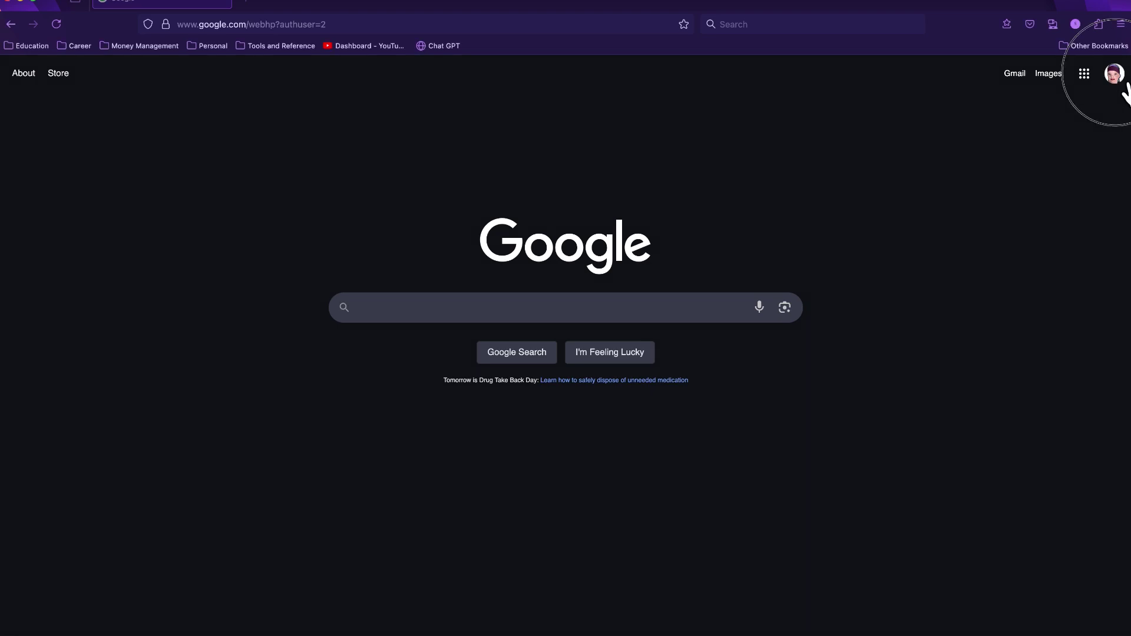
click(1124, 84)
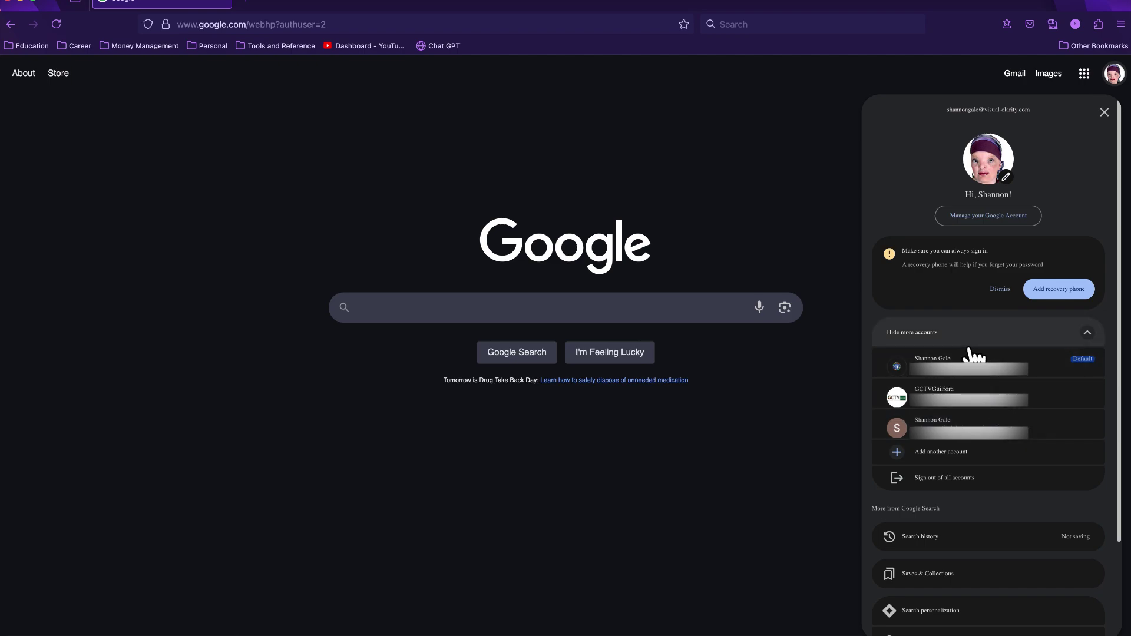
click(1089, 336)
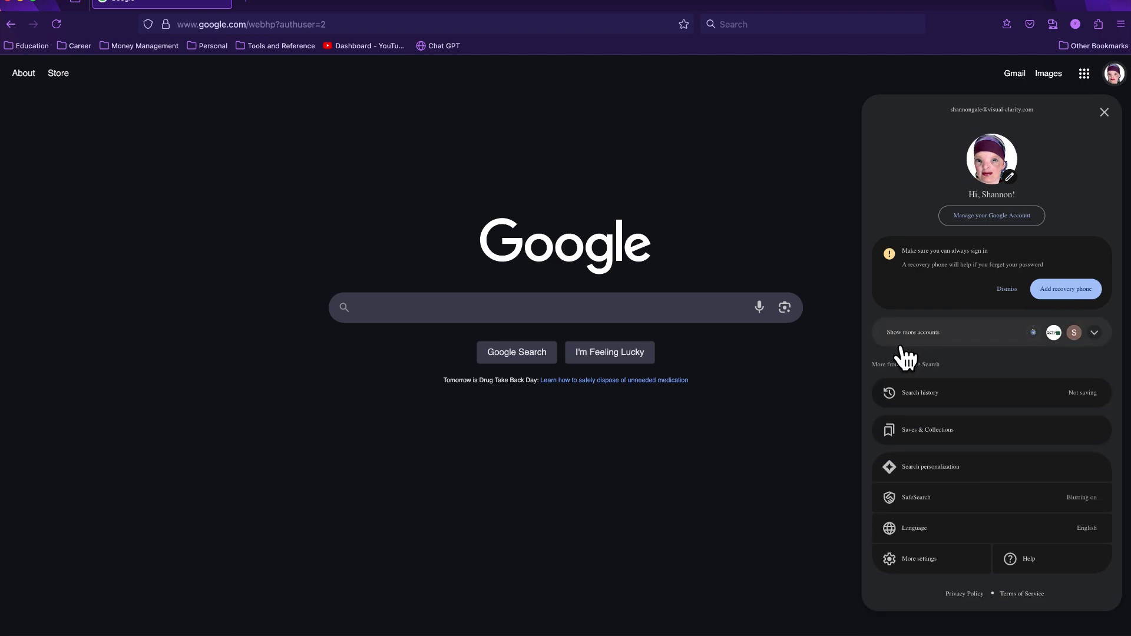
click(1107, 344)
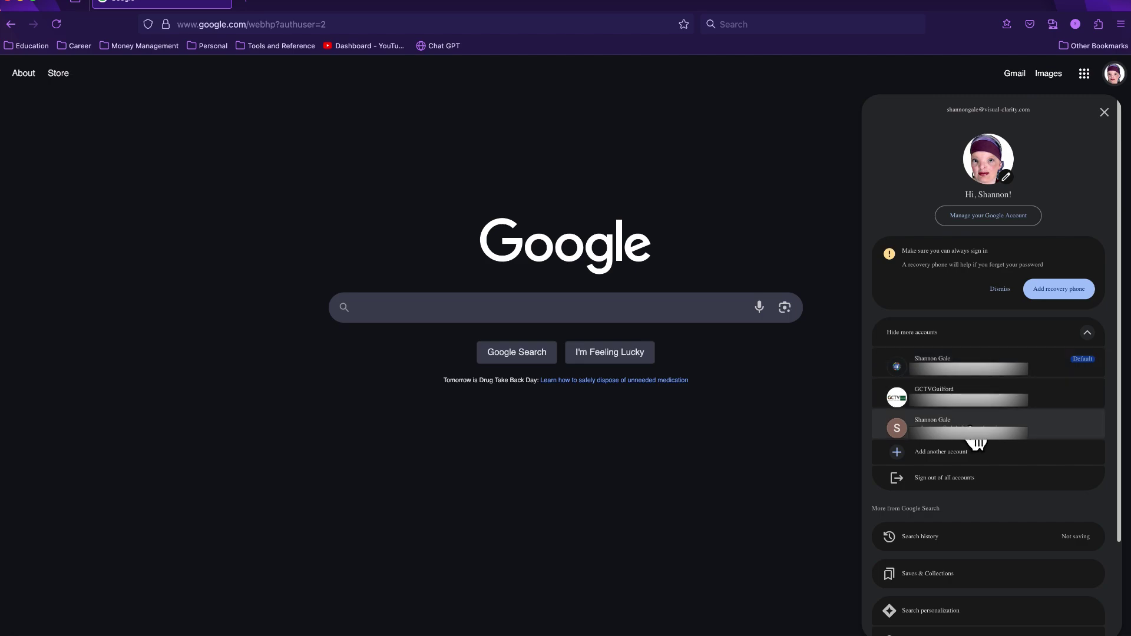
scroll(969, 462, down, 1)
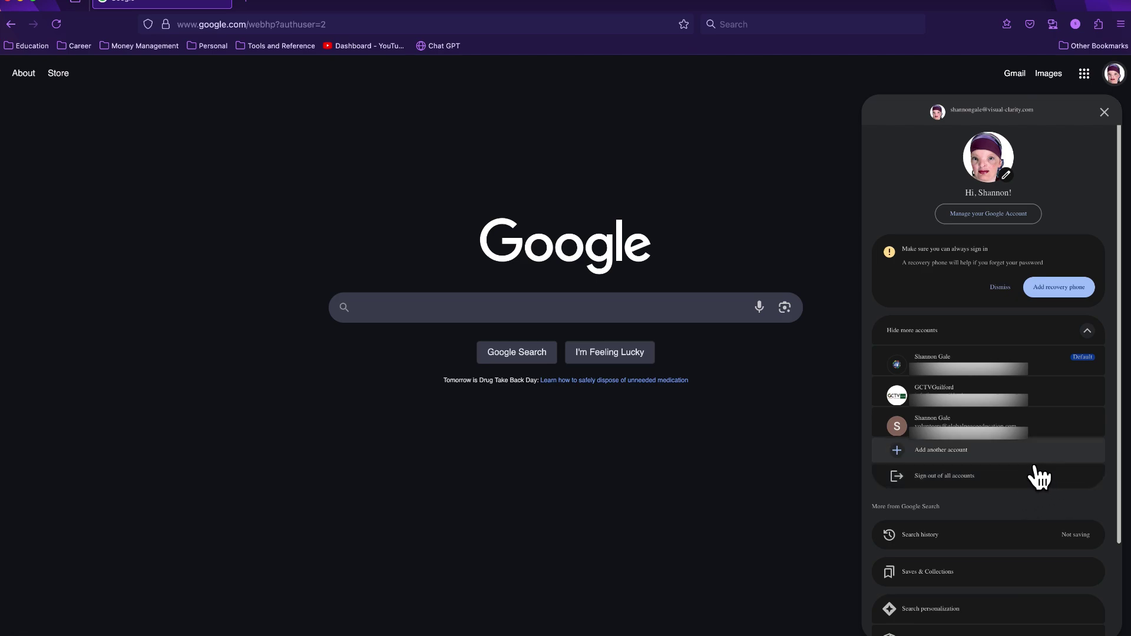
click(1115, 121)
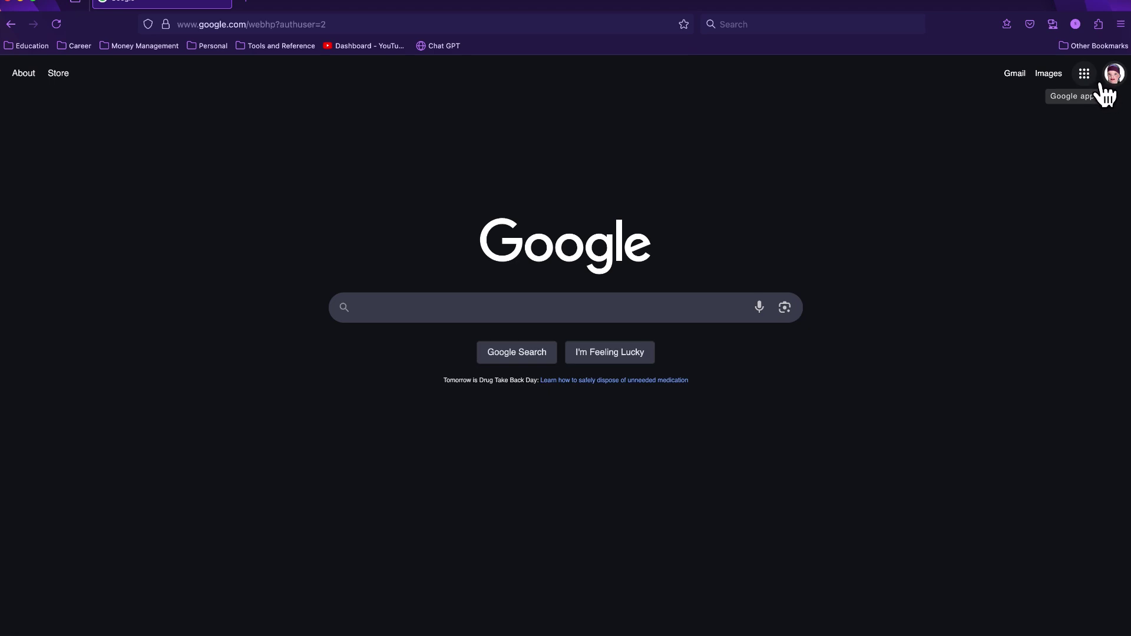
- Open Google Drive from the Google apps, check the Shared drives, and return to My Drive
click(1099, 86)
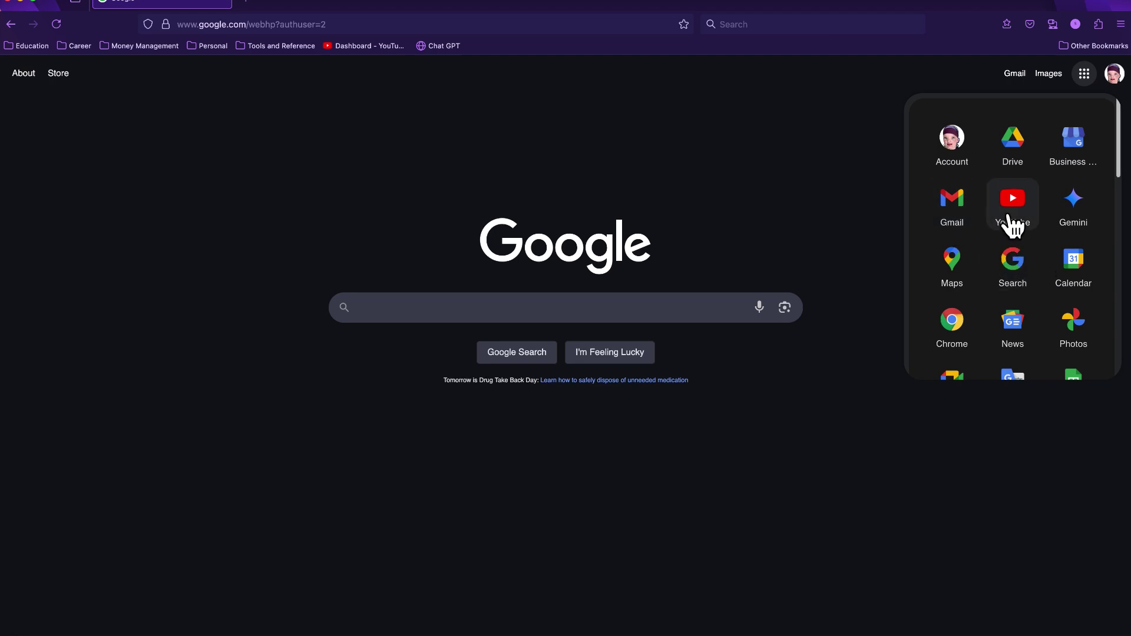
click(1025, 152)
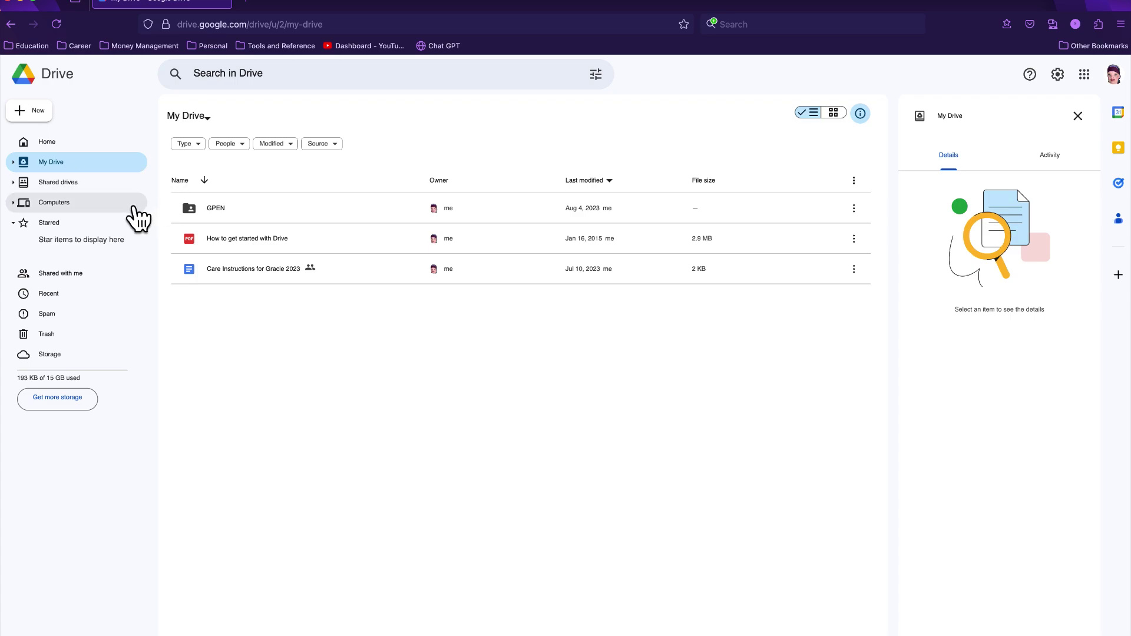
click(70, 182)
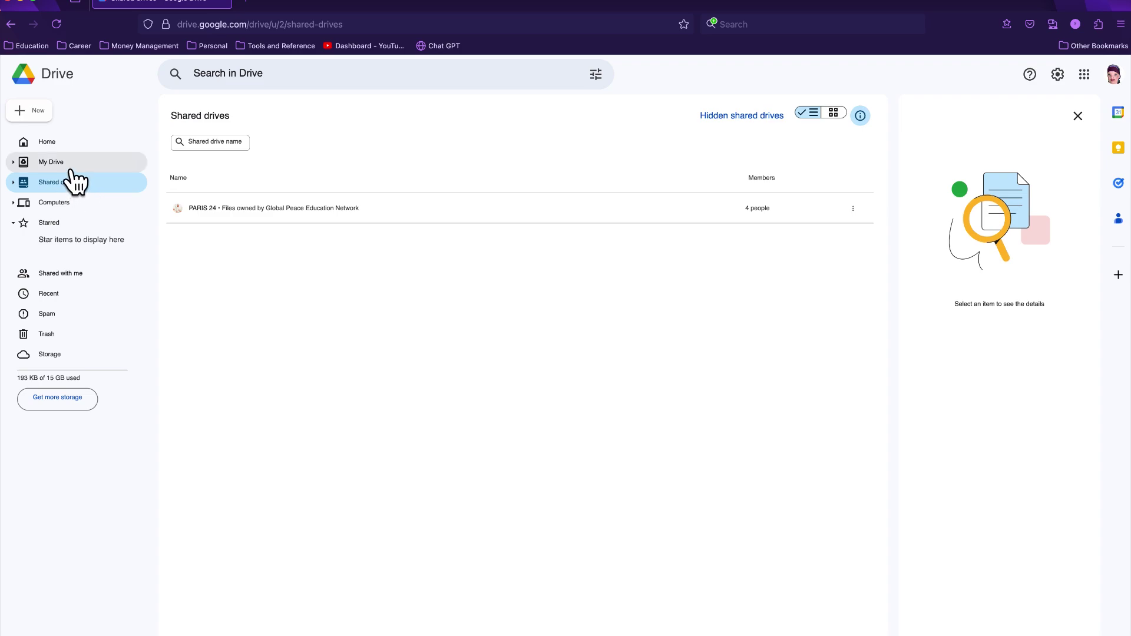
click(68, 168)
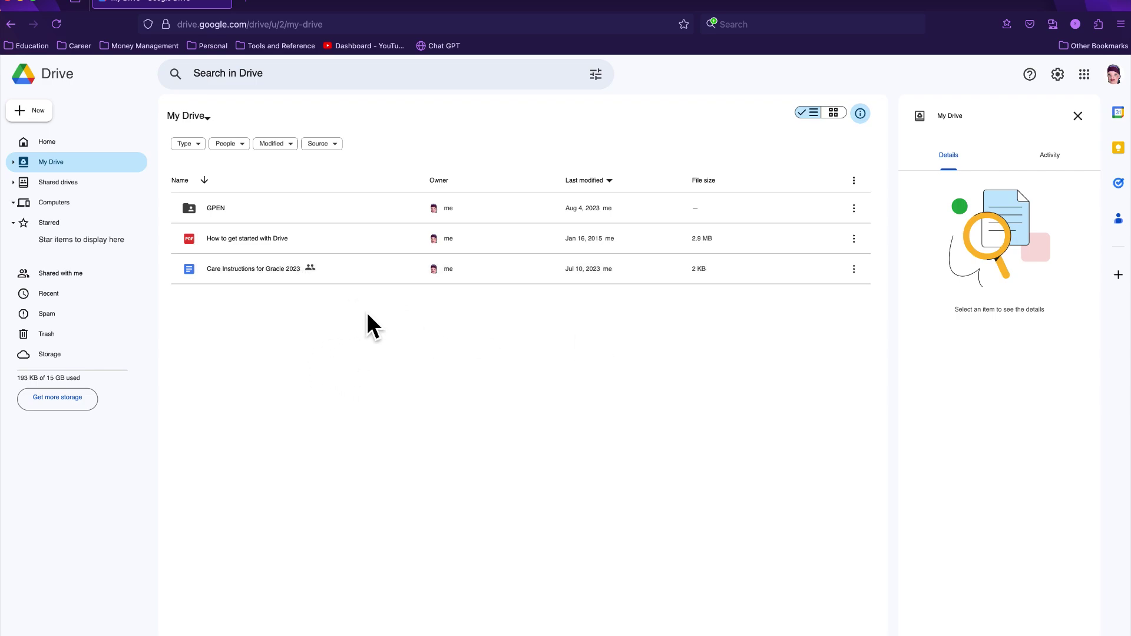
- Examine the details, access information and activity history of the "Care Instructions for Gracie 2023" document
click(738, 273)
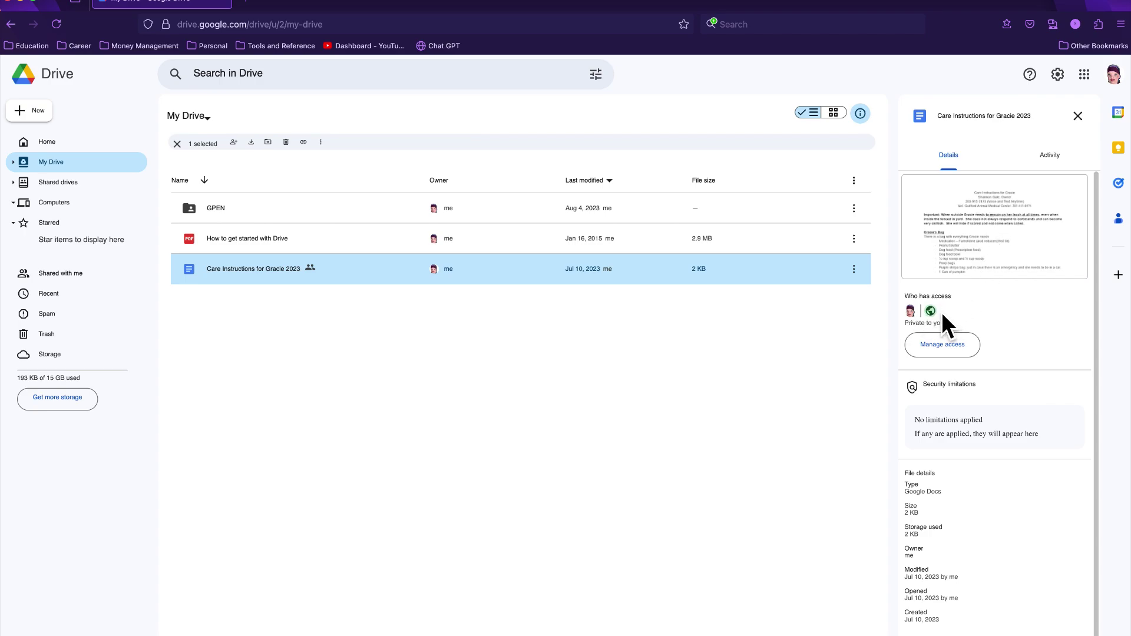
mouse_move(934, 313)
mouse_move(935, 315)
scroll(986, 475, down, 1)
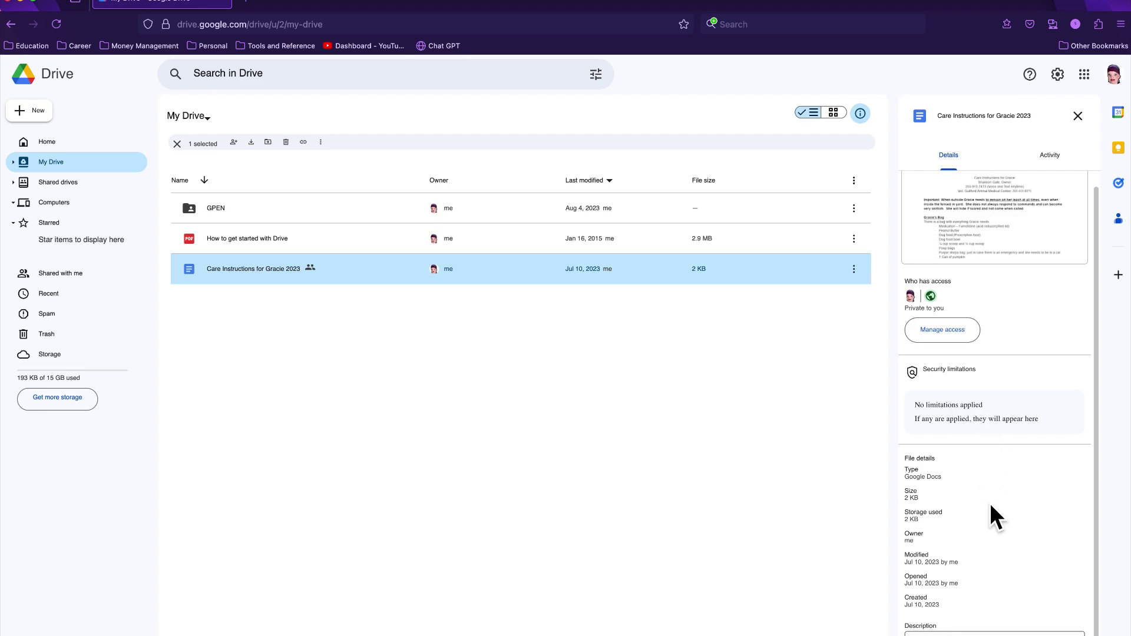
scroll(990, 506, up, 1)
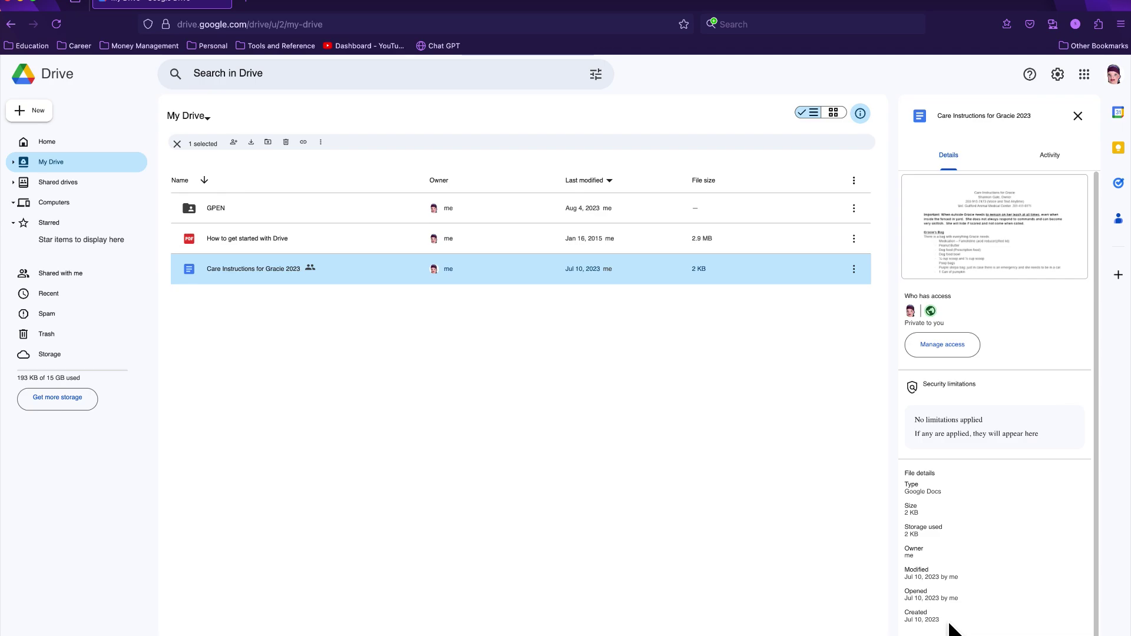
scroll(1016, 596, down, 1)
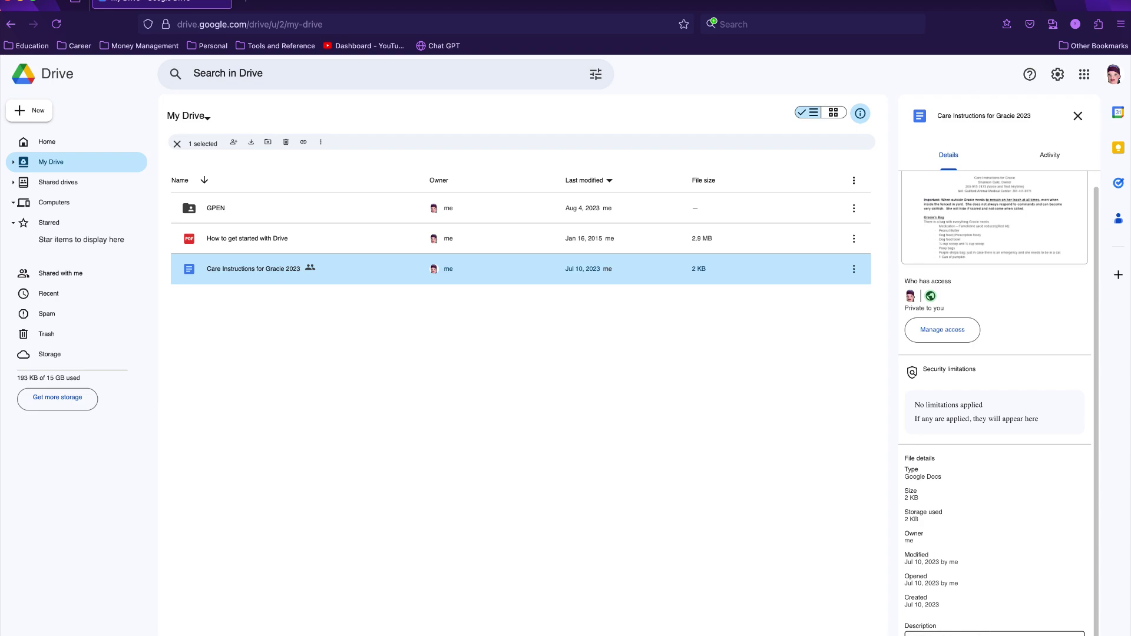
scroll(1028, 542, up, 1)
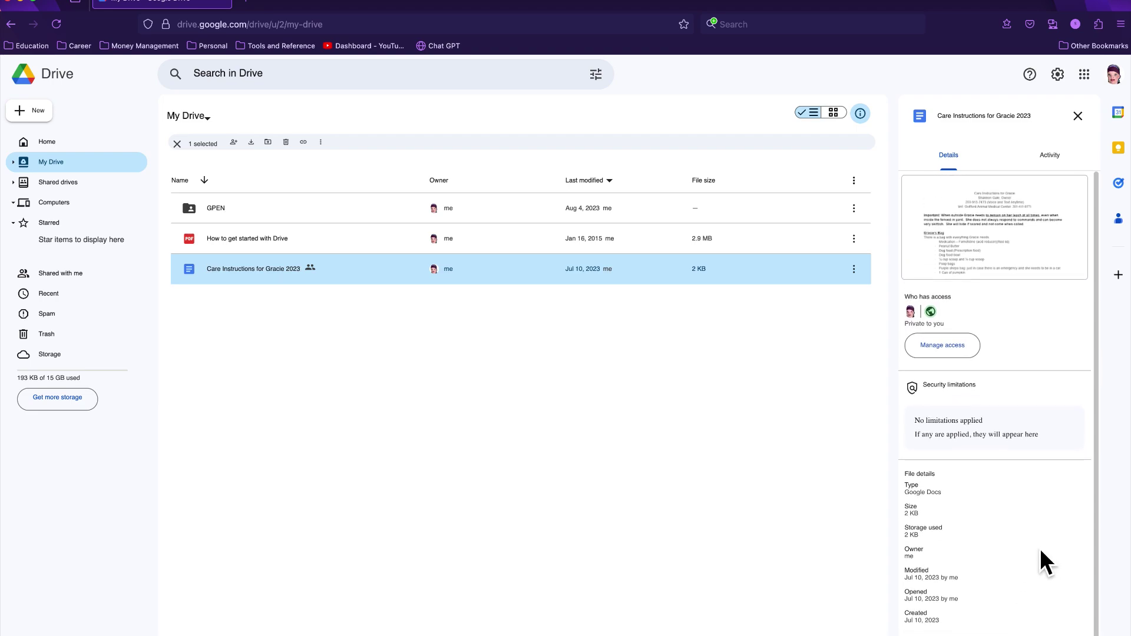
scroll(1051, 223, down, 1)
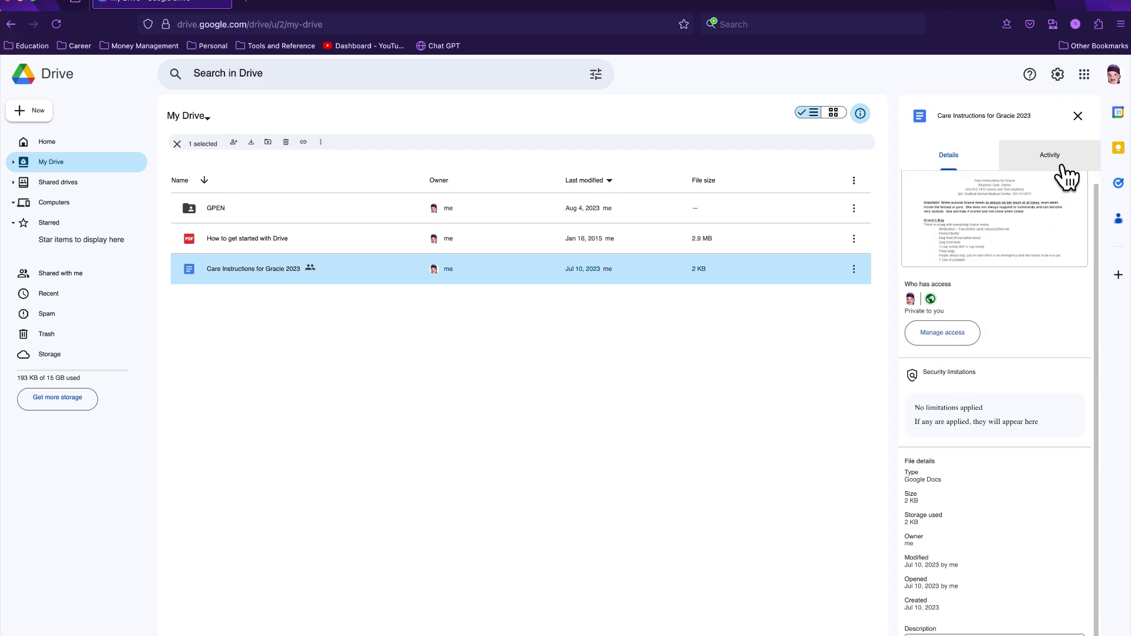
click(1067, 177)
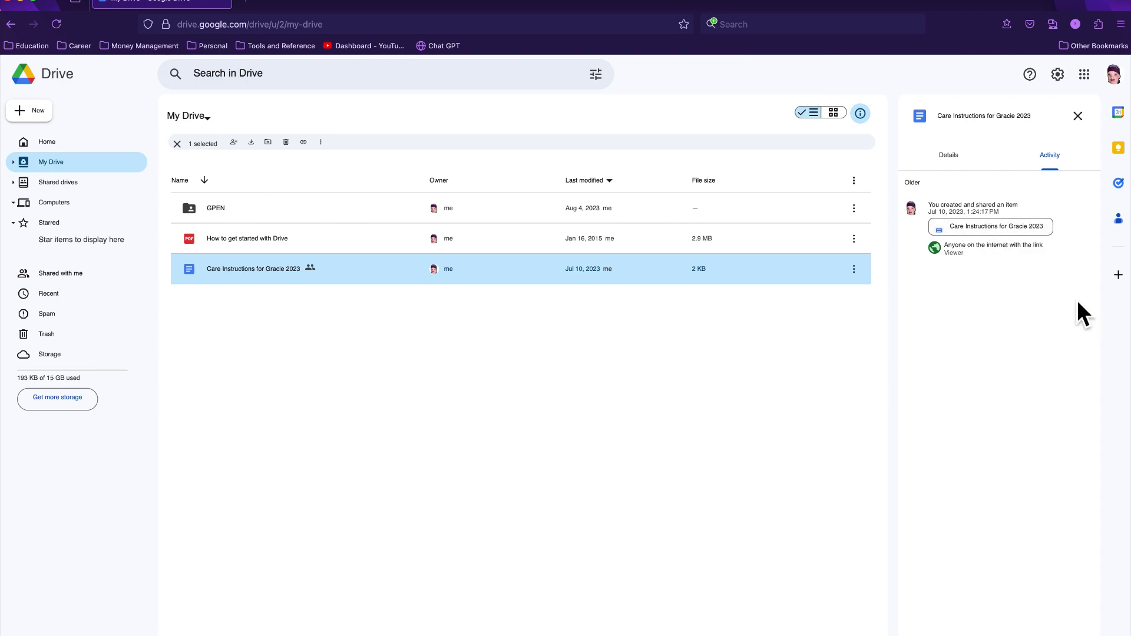
click(967, 176)
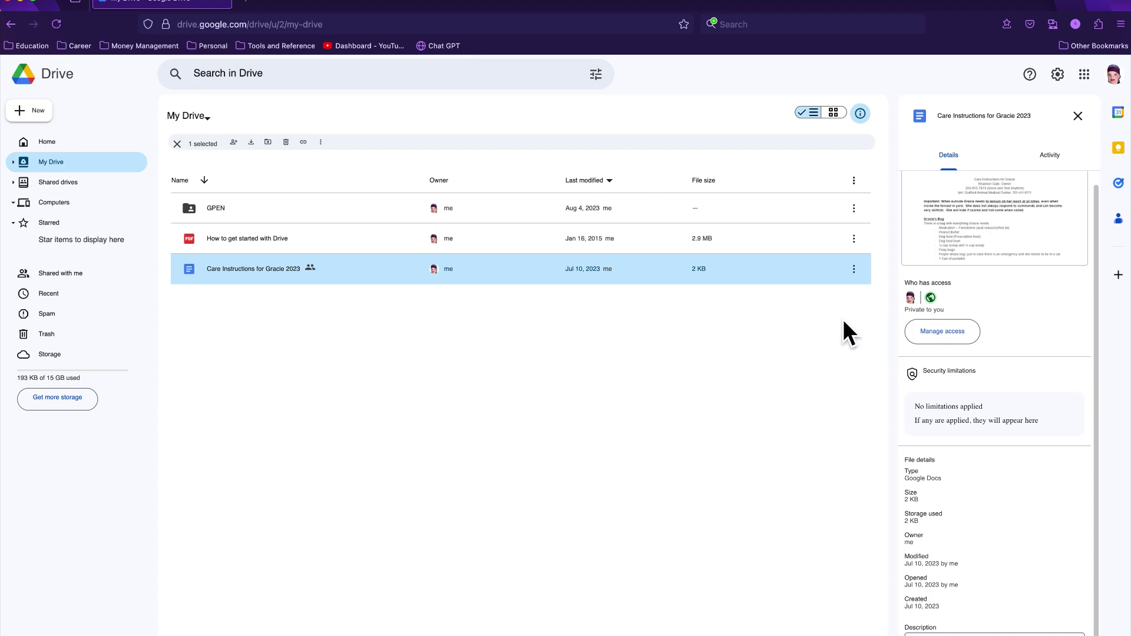
- Review the available file actions for "Care Instructions for Gracie 2023", including the sharing and organizing options, without applying any
mouse_move(839, 285)
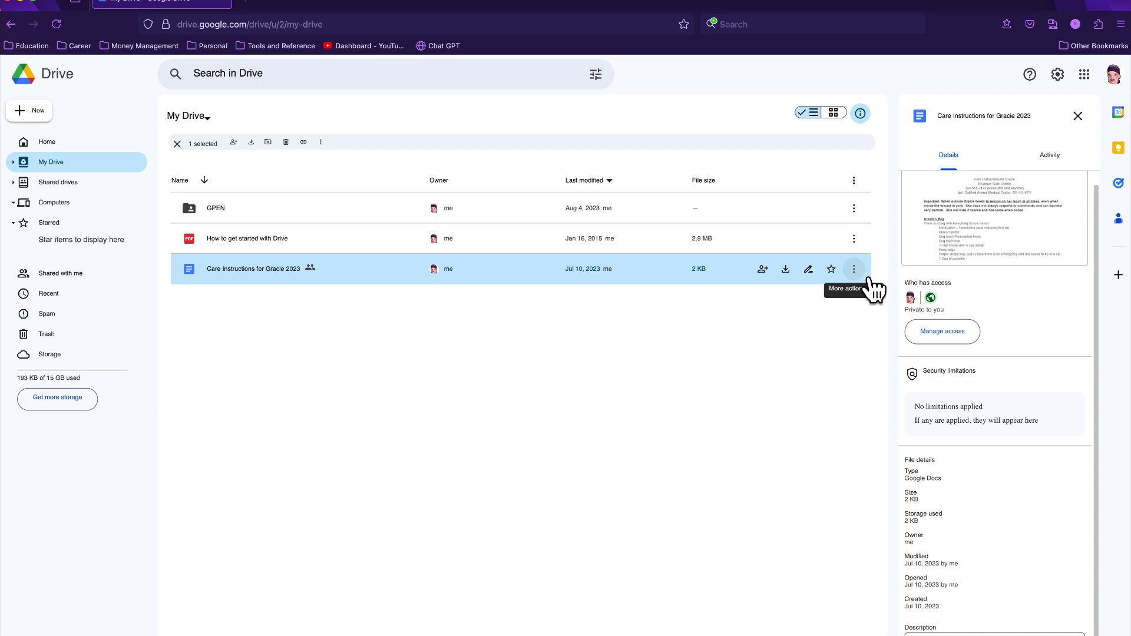
click(860, 274)
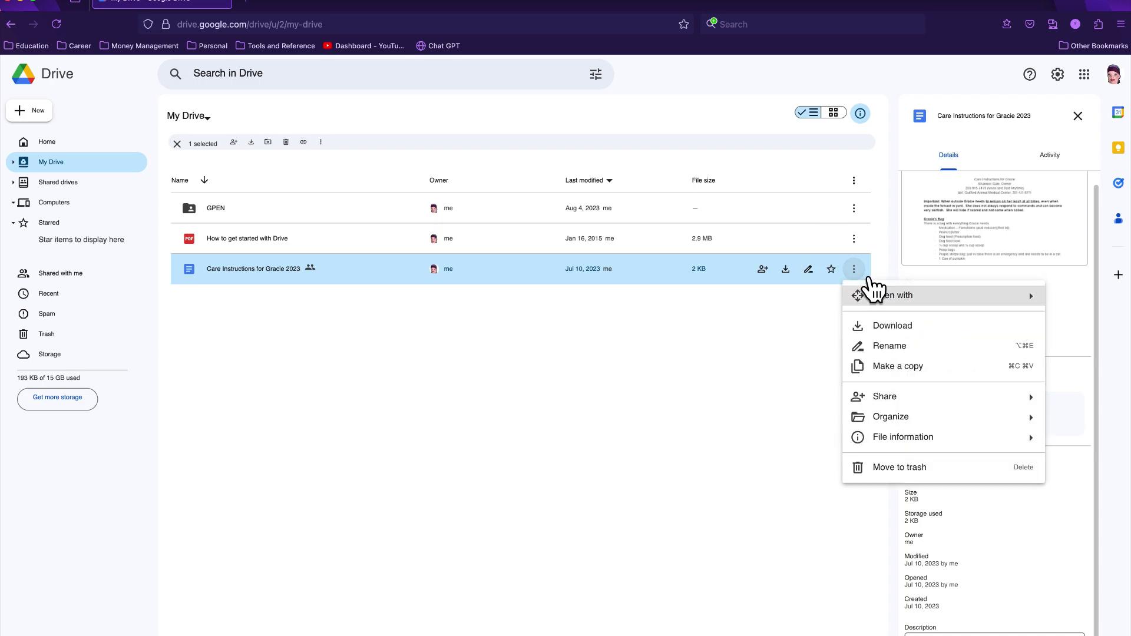
mouse_move(862, 307)
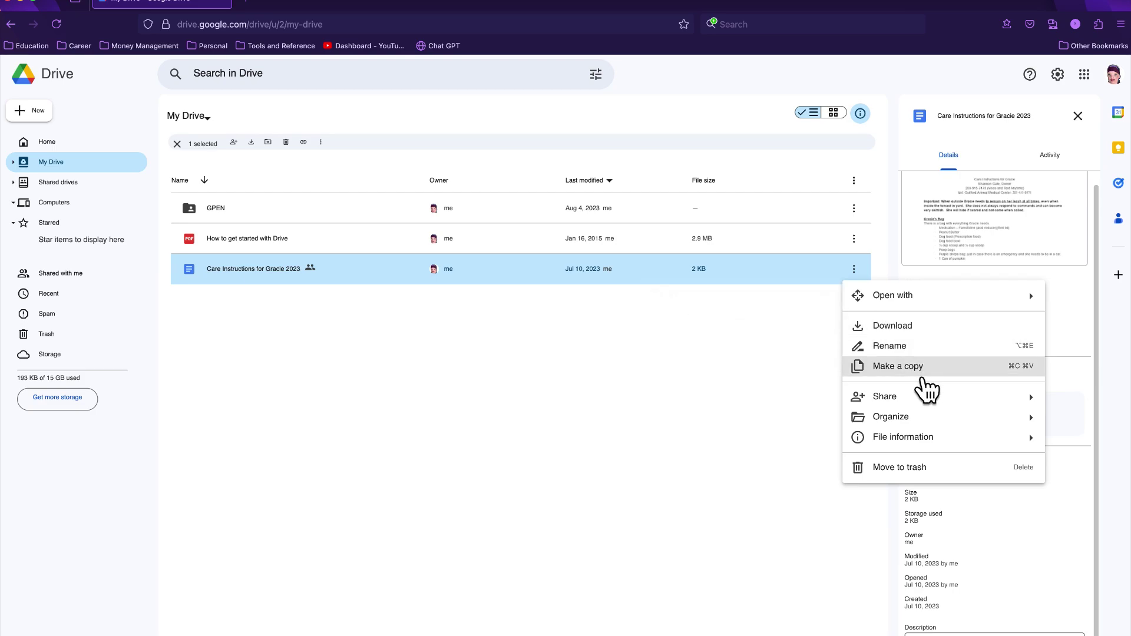
mouse_move(926, 403)
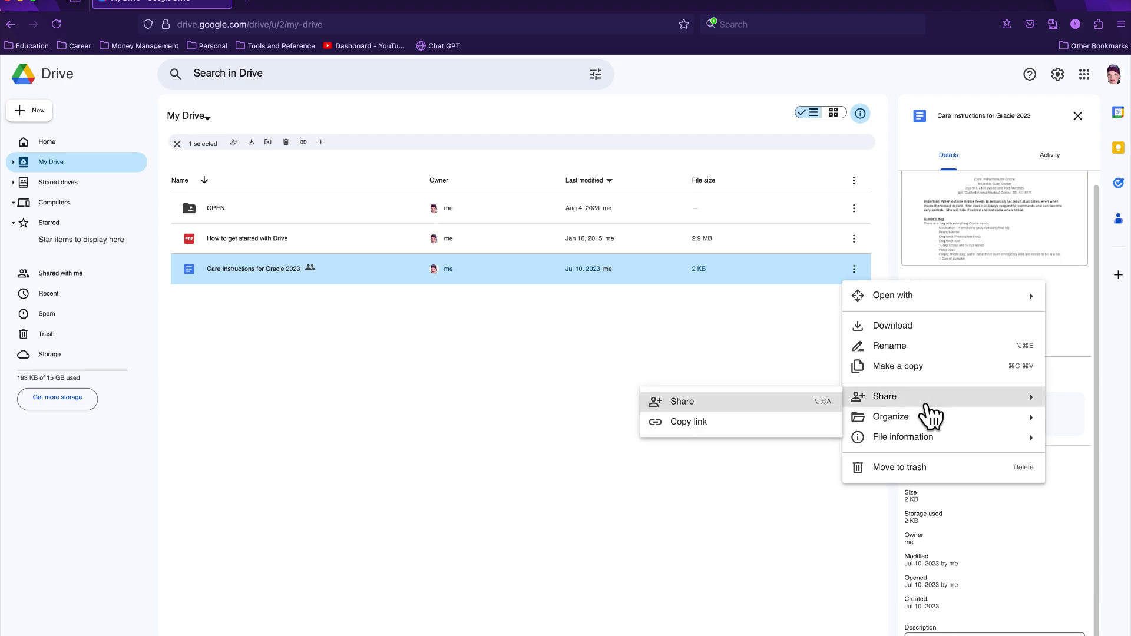
mouse_move(935, 428)
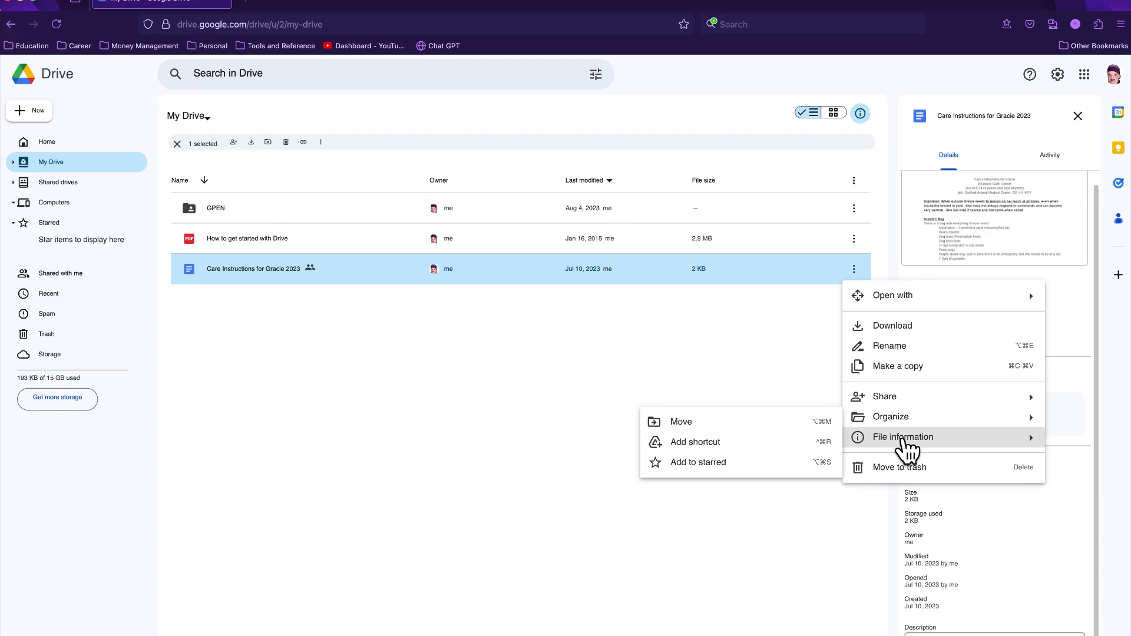
mouse_move(906, 447)
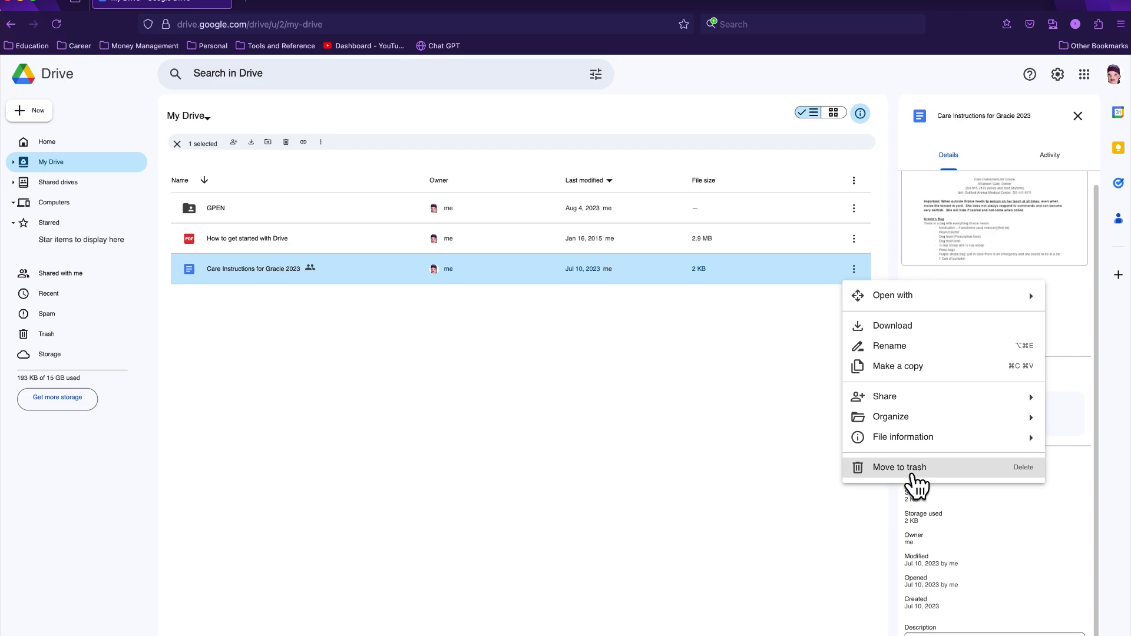
key(Escape)
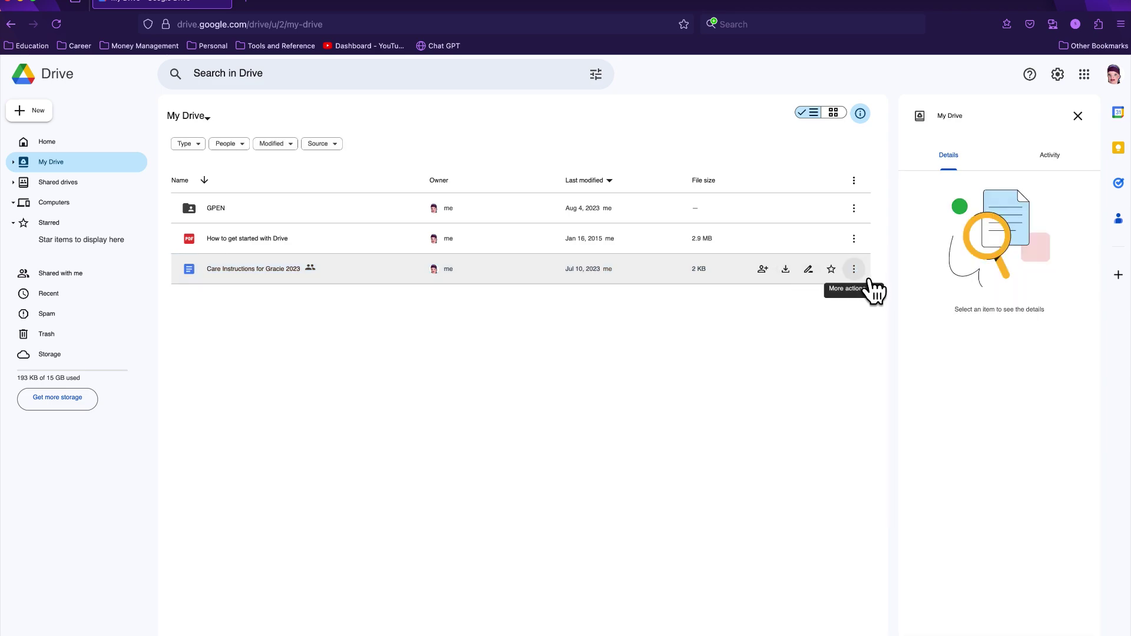
- Move "Care Instructions for Gracie 2023" into a new folder named "Gracie" in My Drive
click(866, 281)
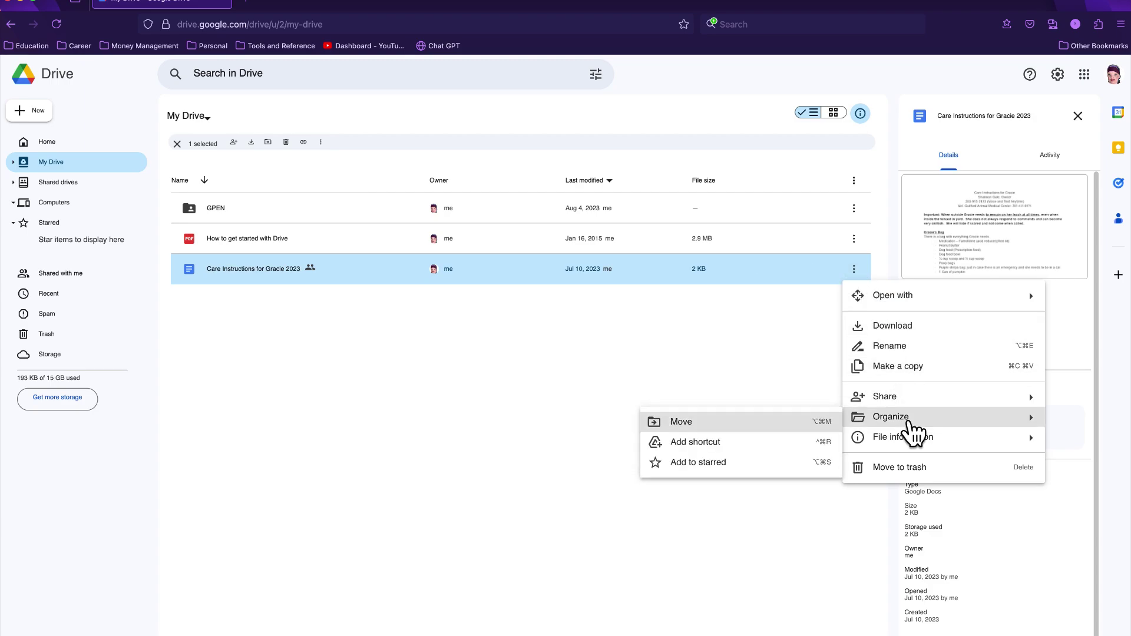
click(750, 422)
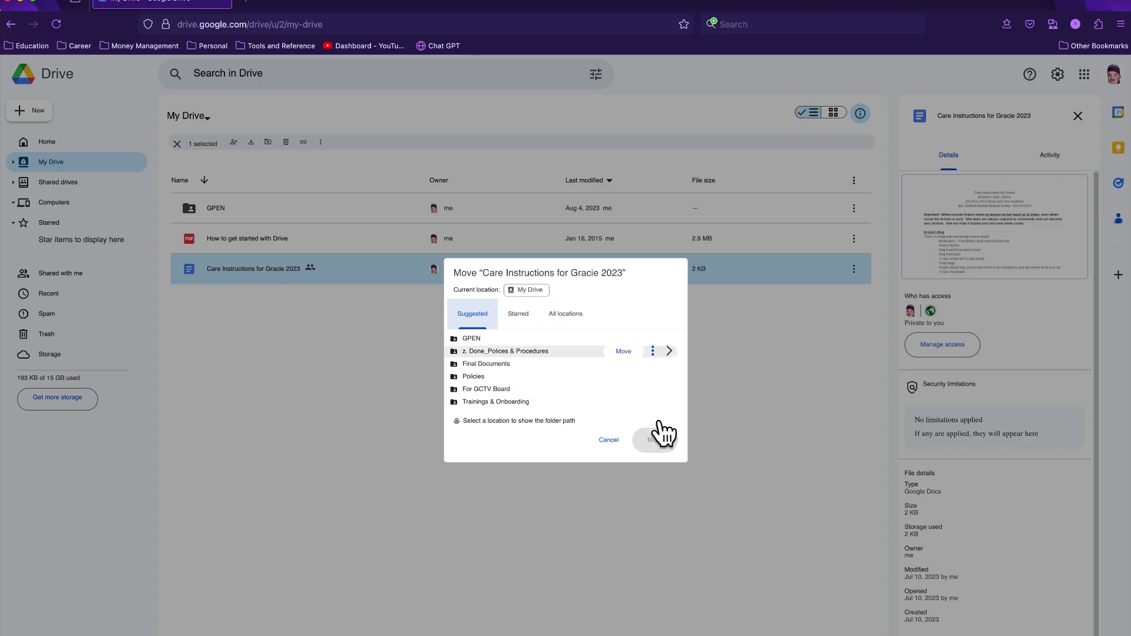
click(543, 302)
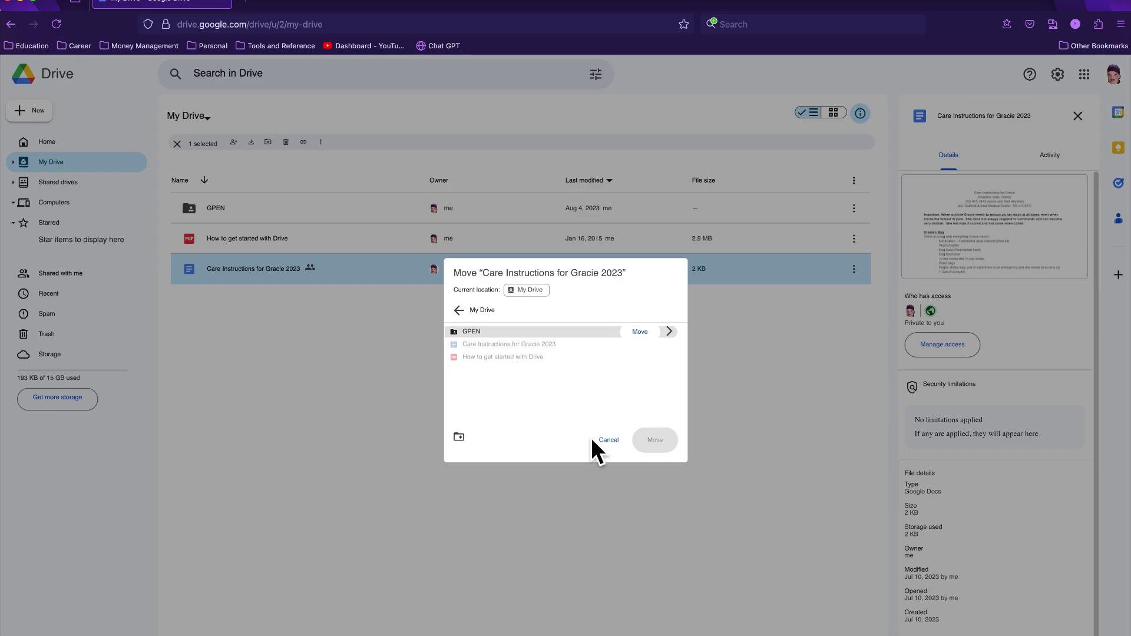
click(460, 438)
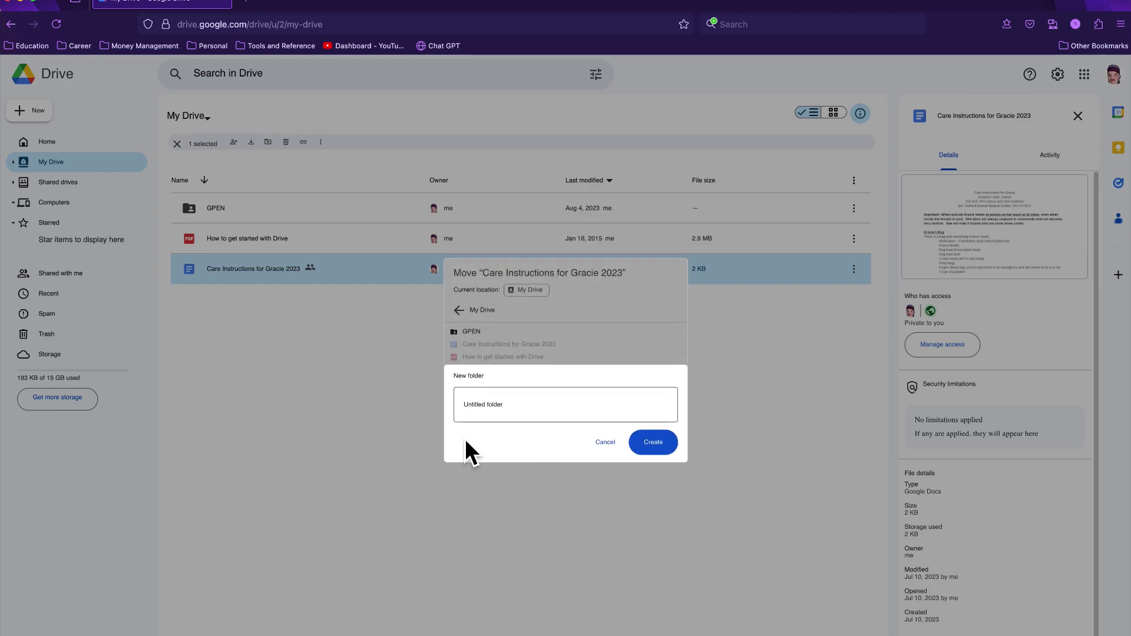
text(Gracie)
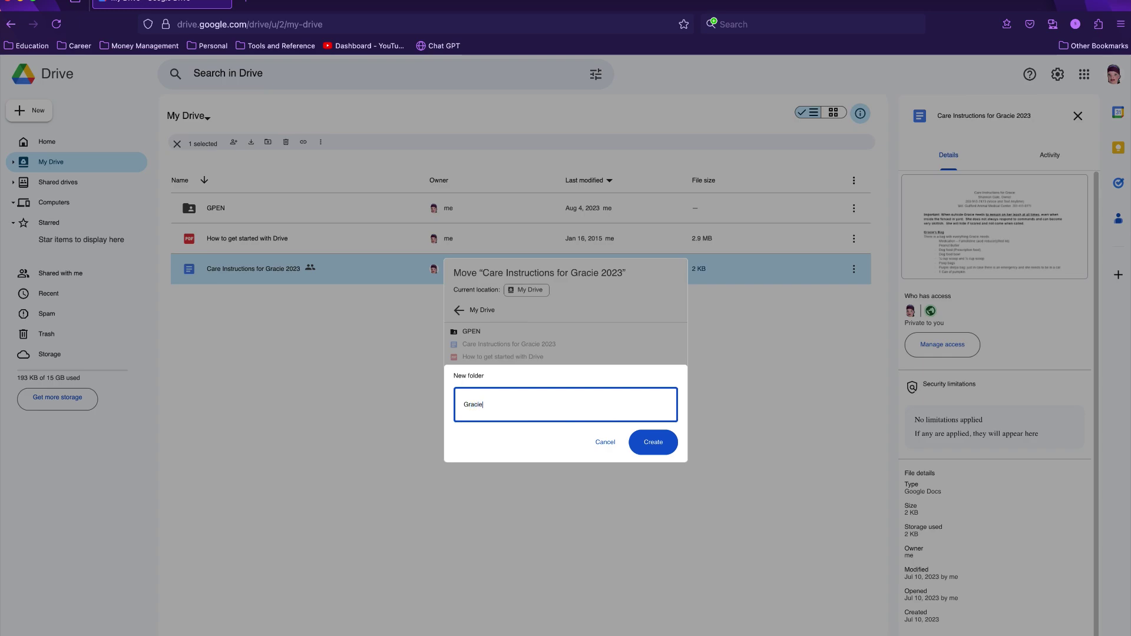
click(648, 443)
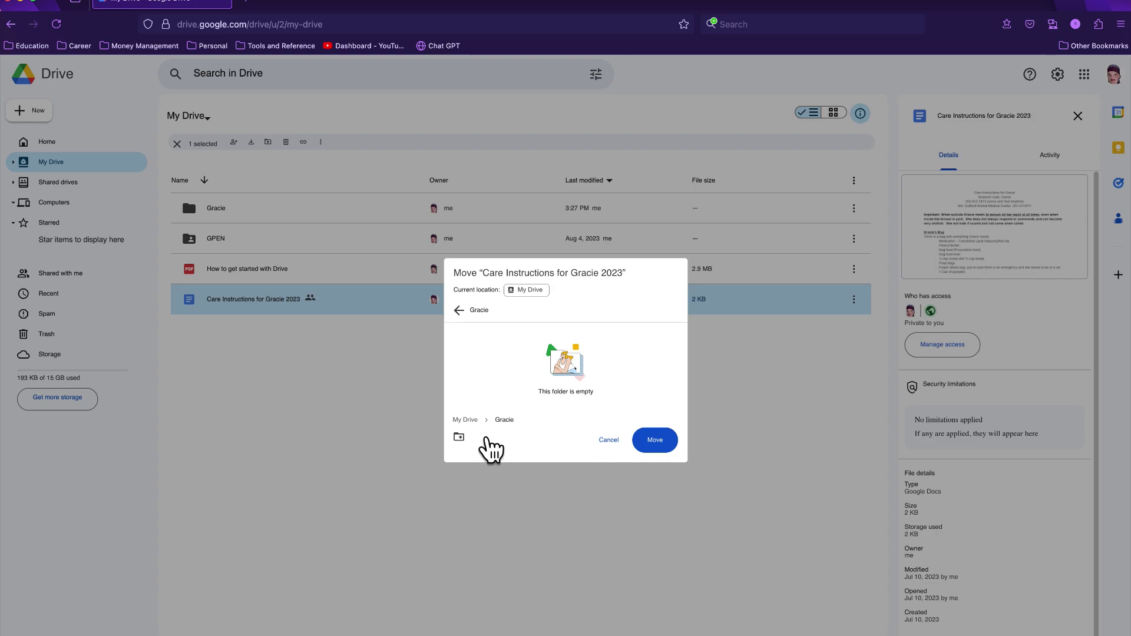
click(655, 441)
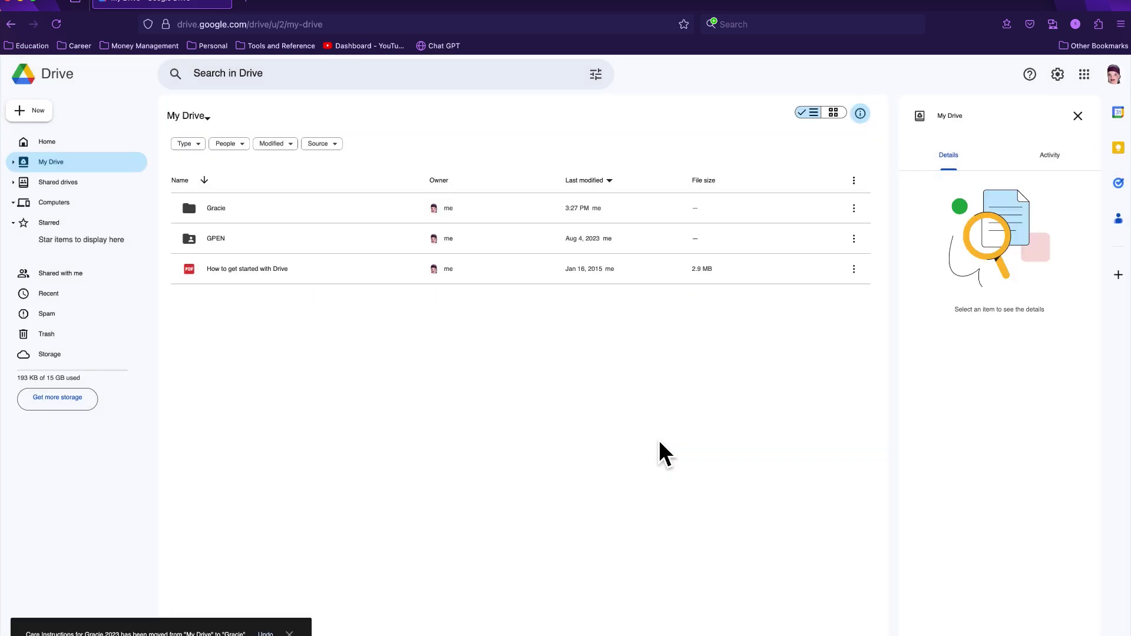
- Check the contents of the Gracie folder, return to My Drive, and select the folder to view its details
double_click(217, 210)
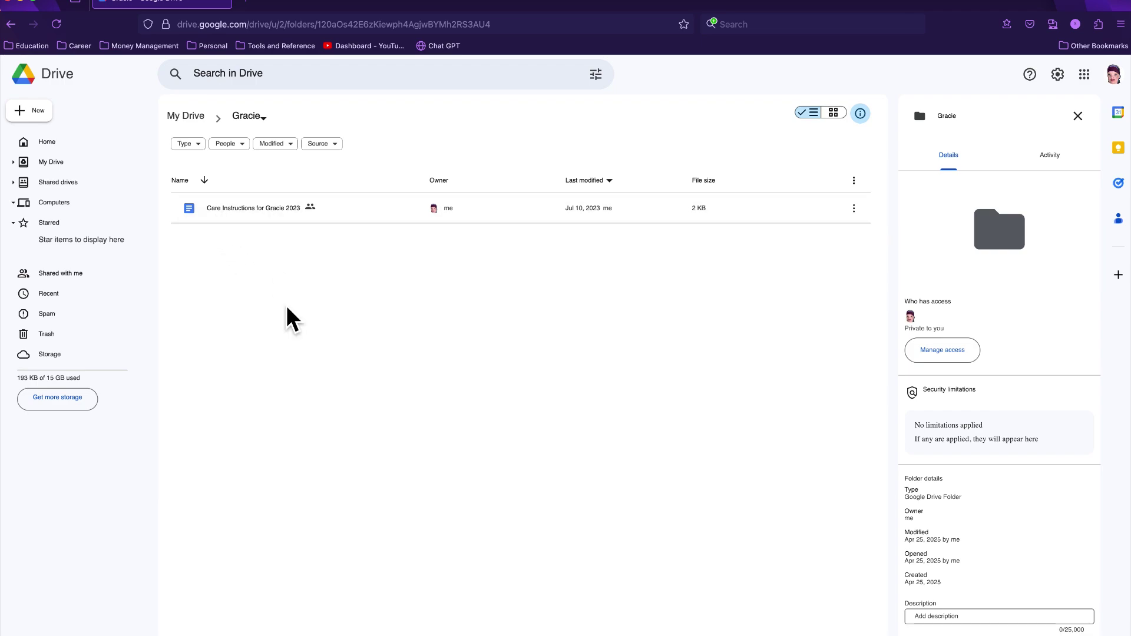
click(11, 30)
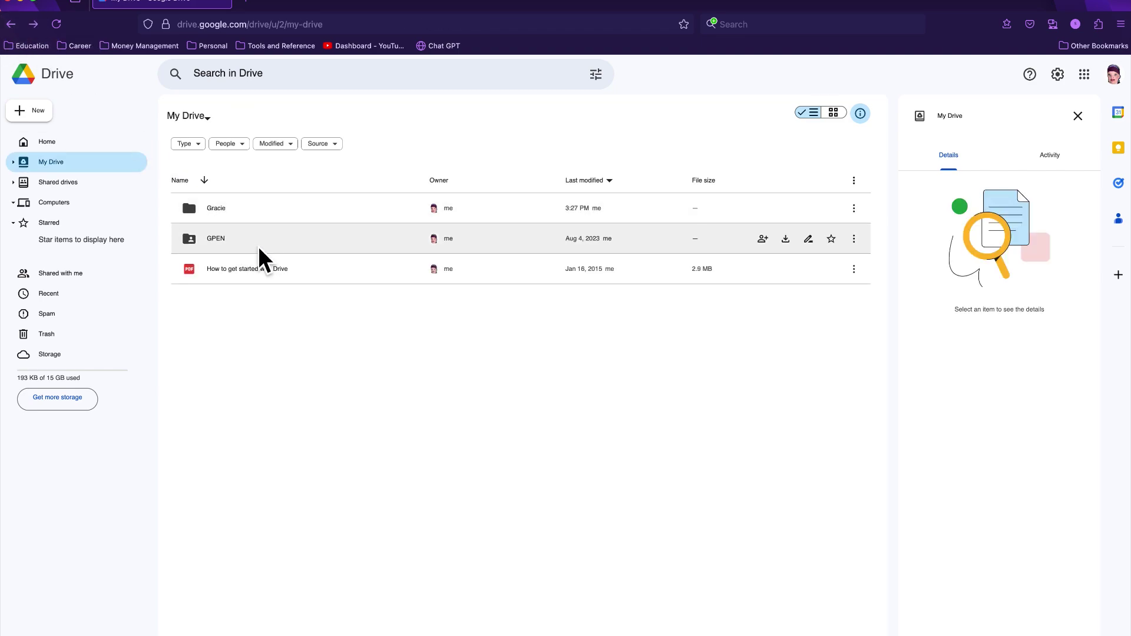
click(238, 211)
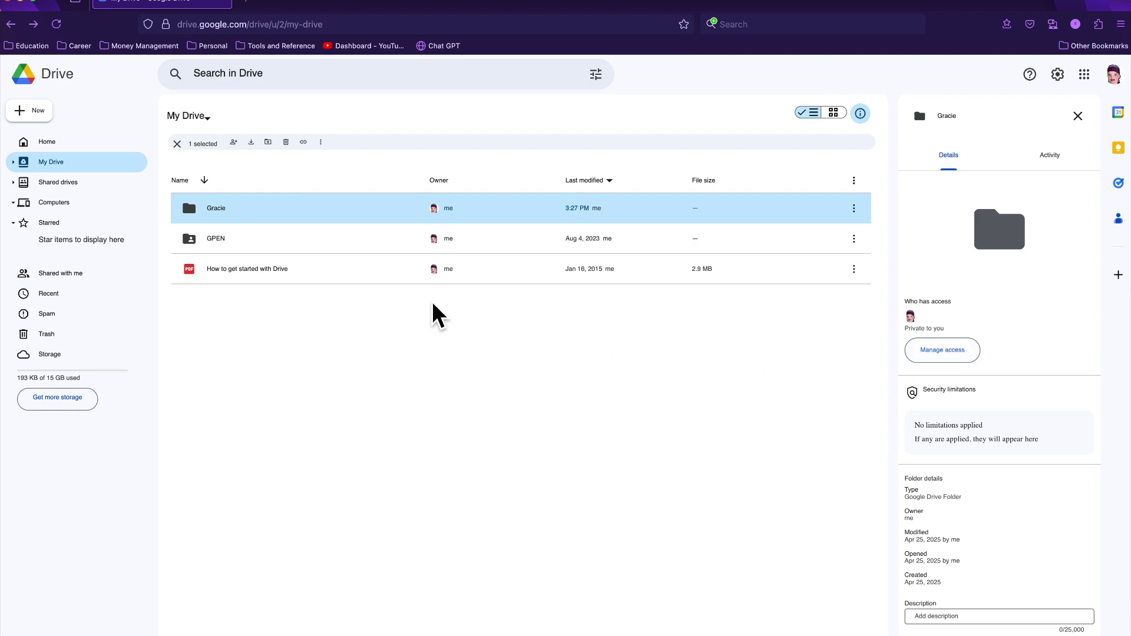
- Open the Gracie folder and review its sharing and general access settings without changing them
double_click(290, 207)
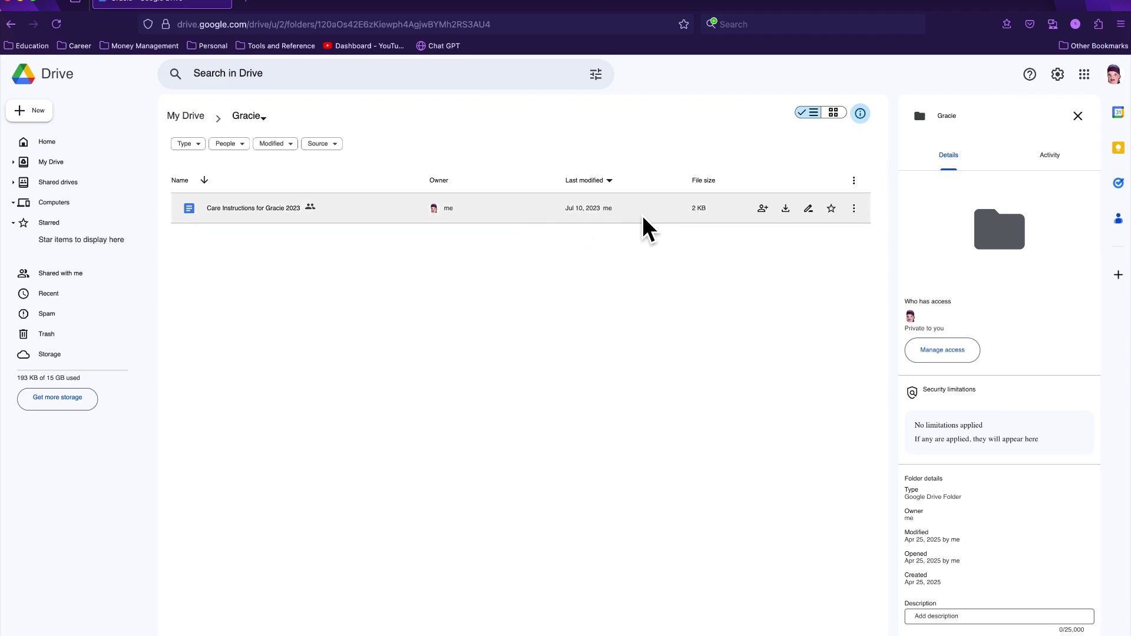
click(964, 360)
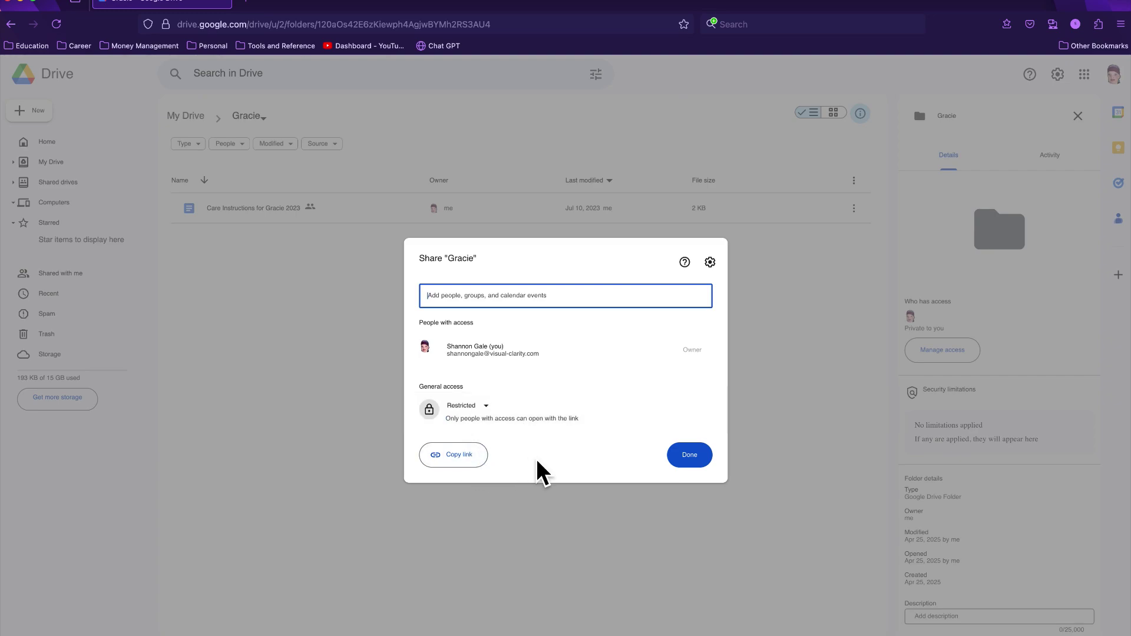
click(694, 454)
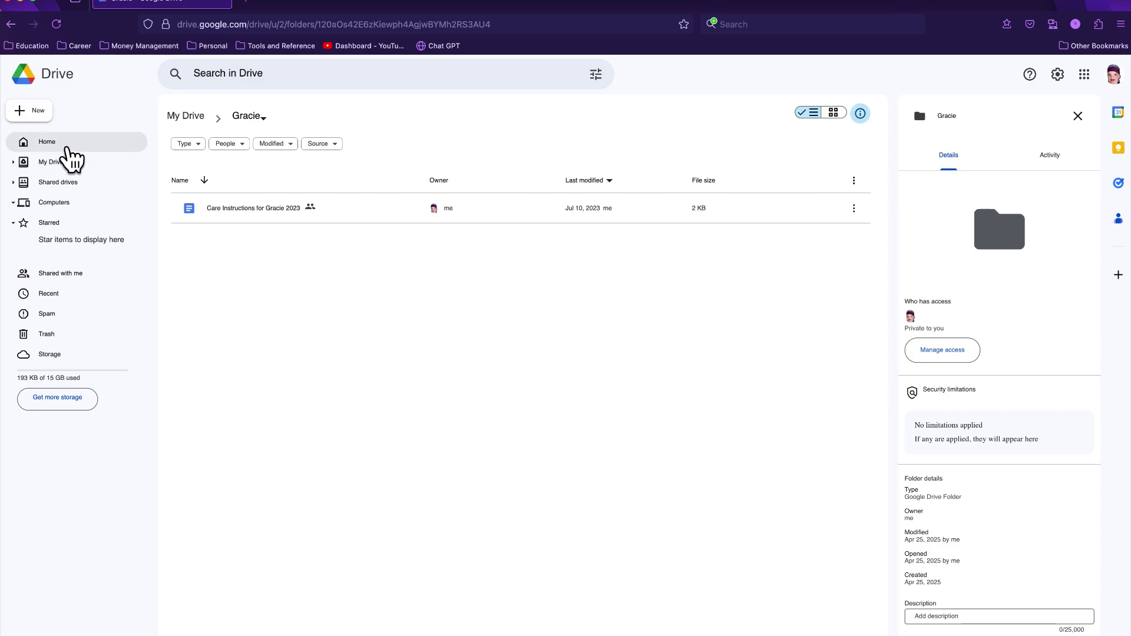
- Examine the item types that can be created in the Gracie folder, including the additional Google apps
click(50, 121)
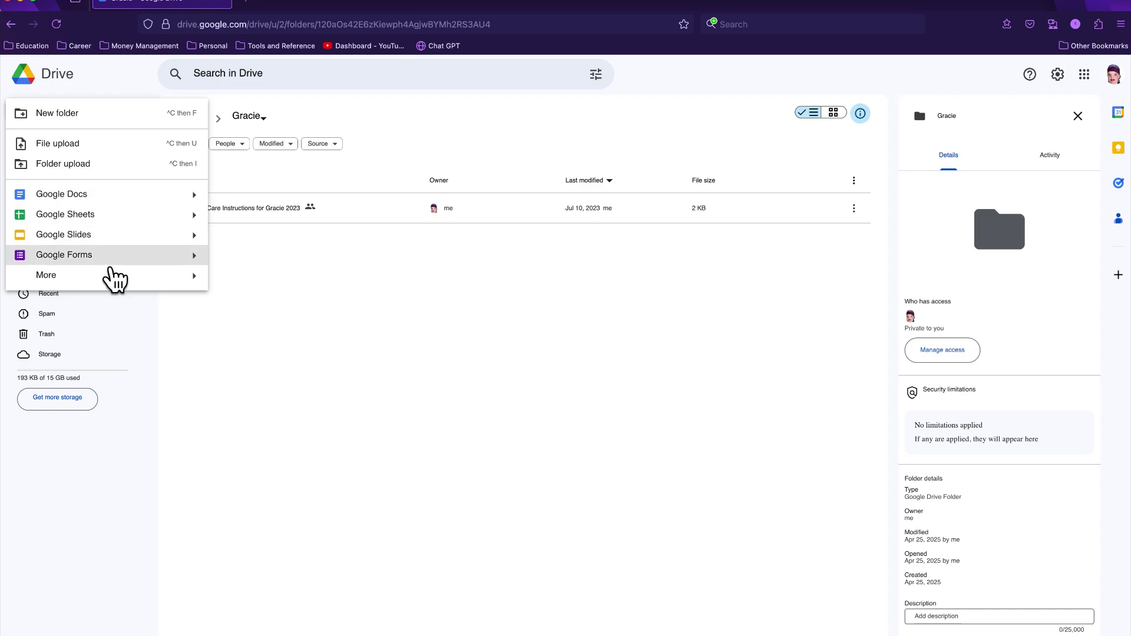
mouse_move(112, 285)
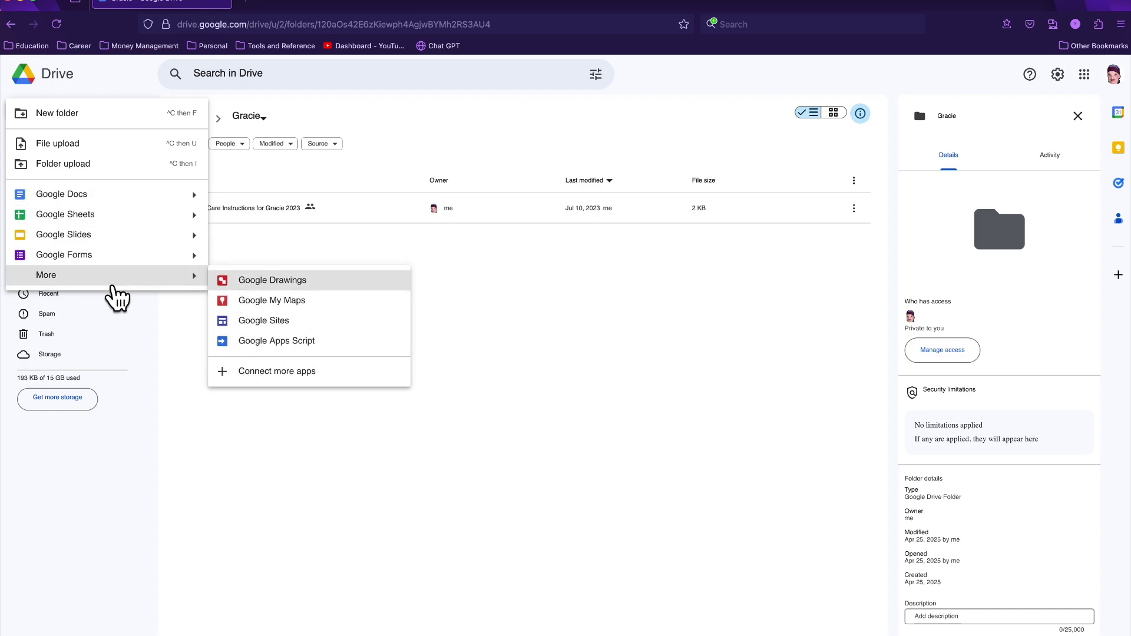